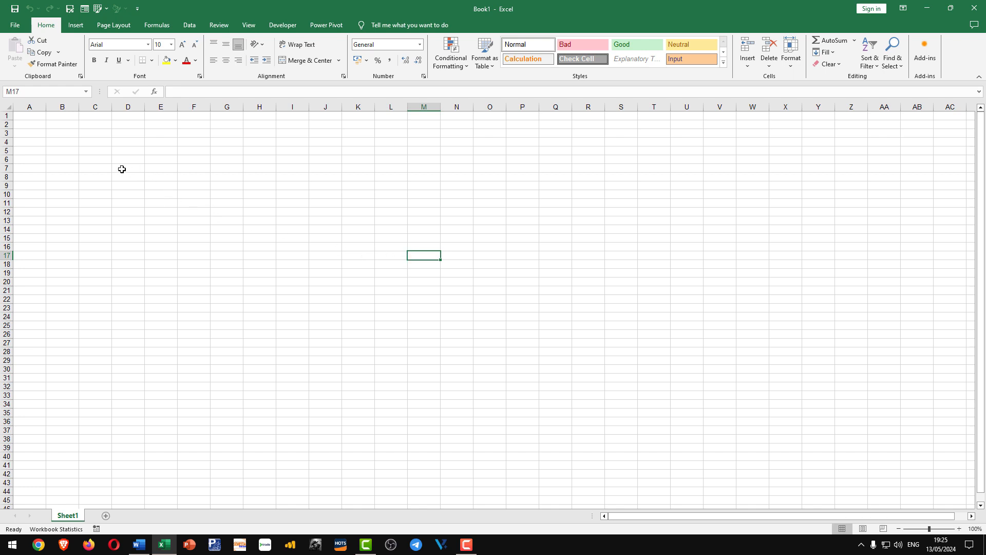
{"action": "key", "text": "ctrl+Home"}
{"action": "left_click", "coordinate": [409, 256]}
{"action": "key", "text": "ctrl+Home"}
{"action": "left_click", "coordinate": [410, 256]}
Open the recent workbook tpt-jawa-tengah-tahun-2018.xls and select the merged subtitle cell A2.
{"action": "left_click", "coordinate": [18, 25]}
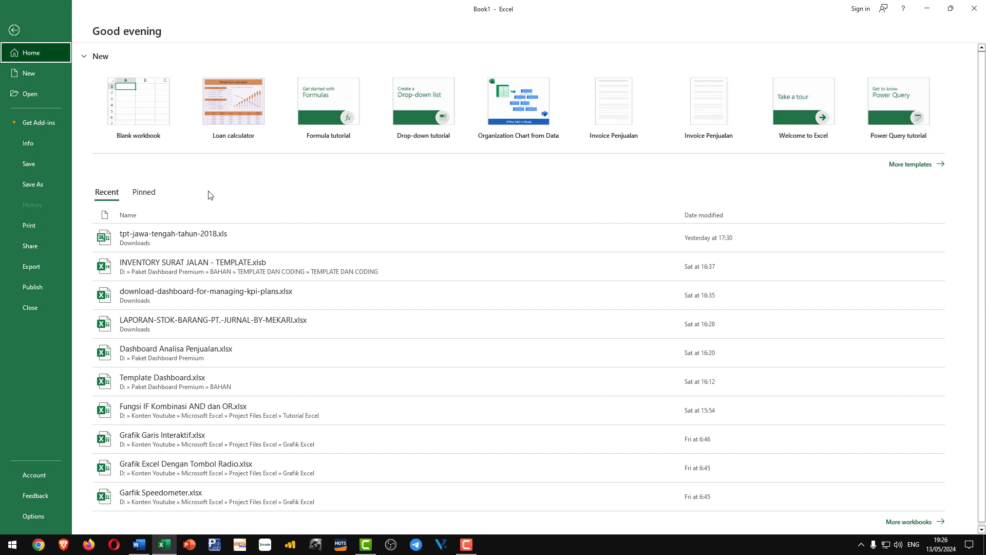
{"action": "left_click", "coordinate": [148, 240]}
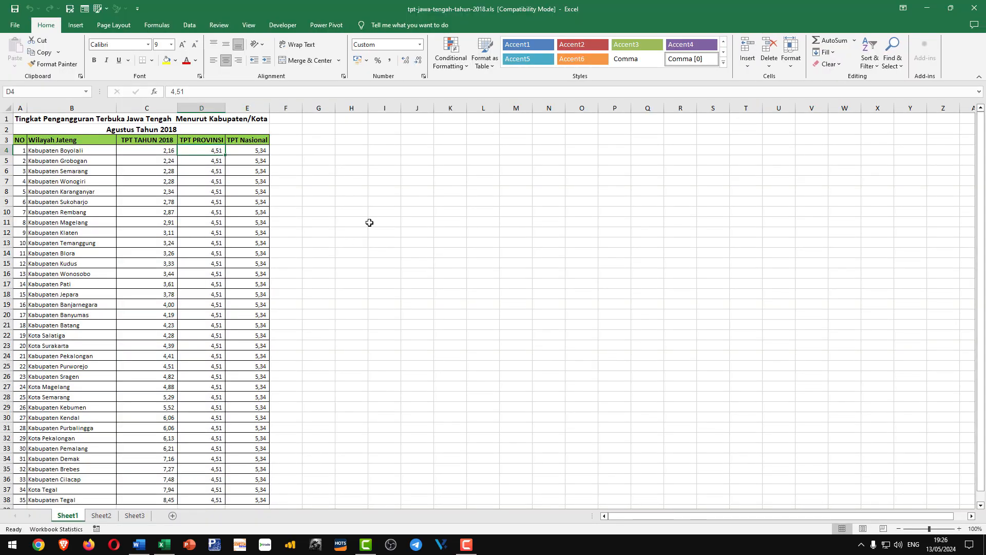
{"action": "left_click", "coordinate": [298, 160]}
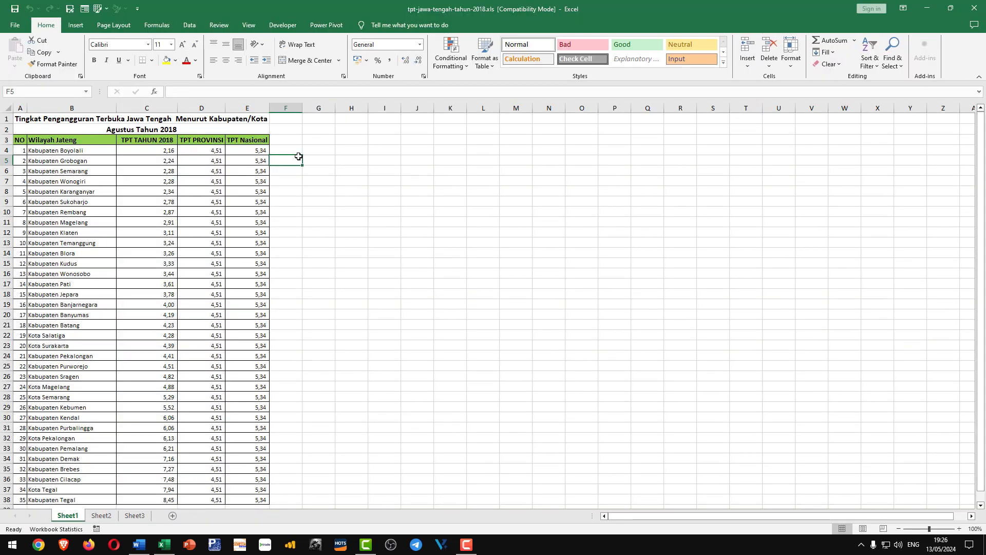
{"action": "left_click", "coordinate": [40, 127]}
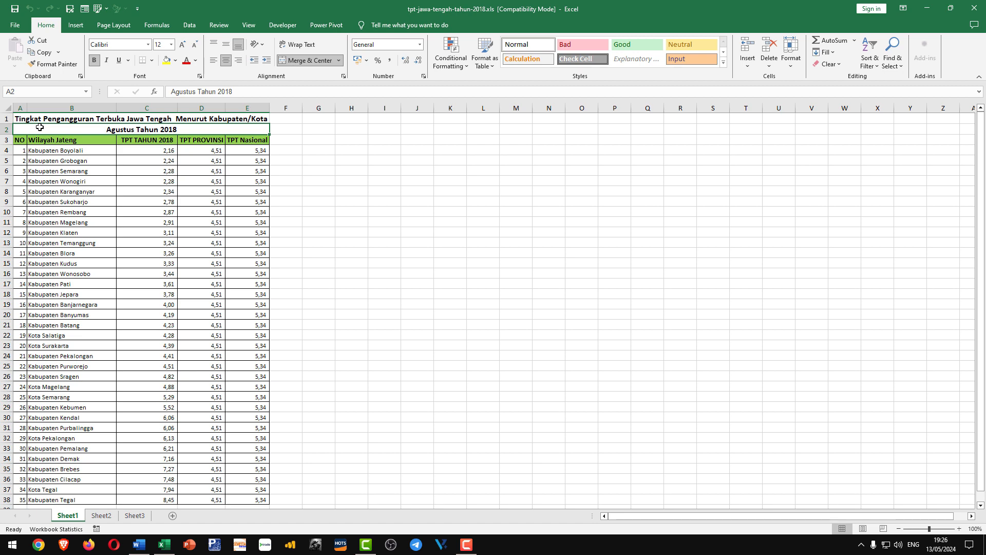
{"action": "left_click", "coordinate": [120, 27]}
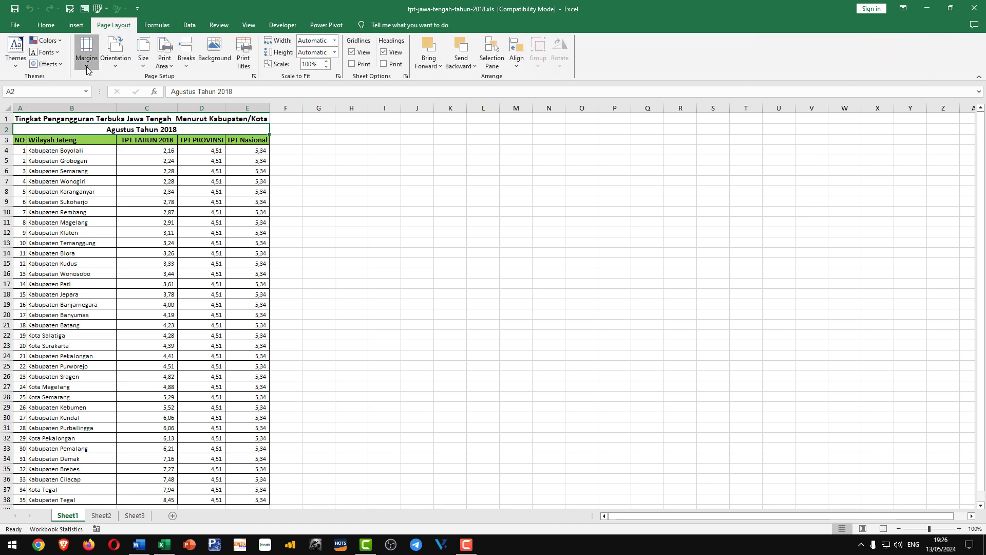
{"action": "left_click", "coordinate": [86, 69]}
{"action": "left_click", "coordinate": [138, 250]}
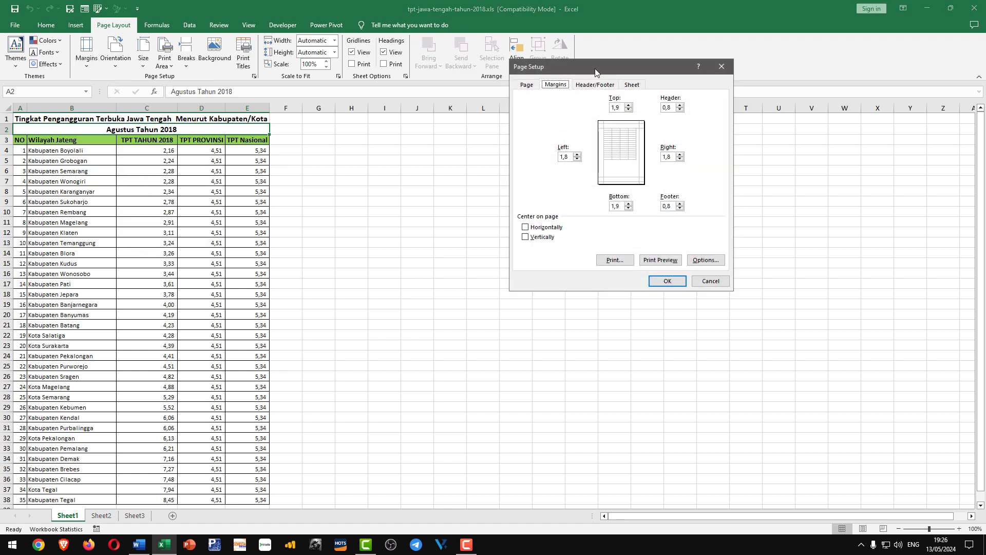
{"action": "left_click_drag", "start_coordinate": [594, 69], "coordinate": [445, 81]}
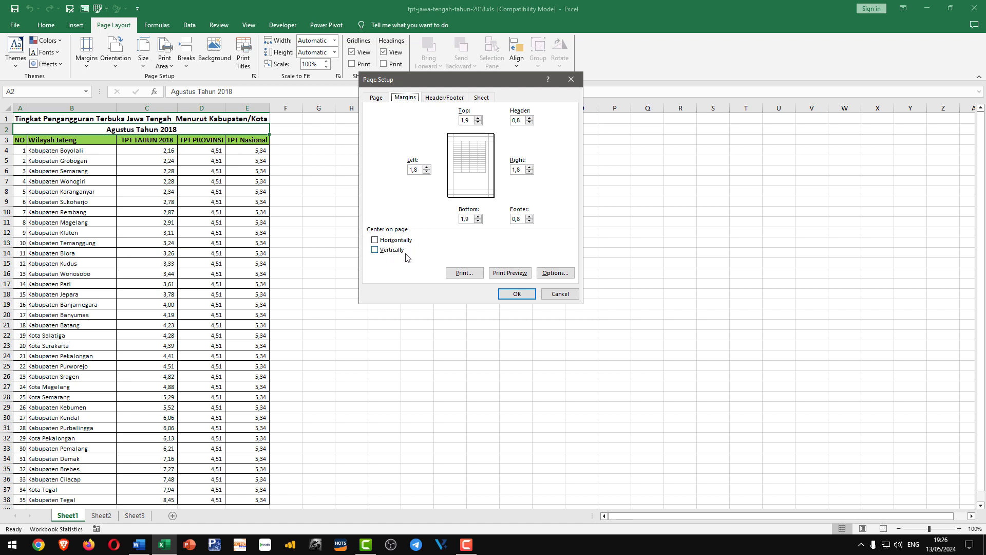
{"action": "left_click", "coordinate": [376, 241]}
{"action": "left_click", "coordinate": [375, 250]}
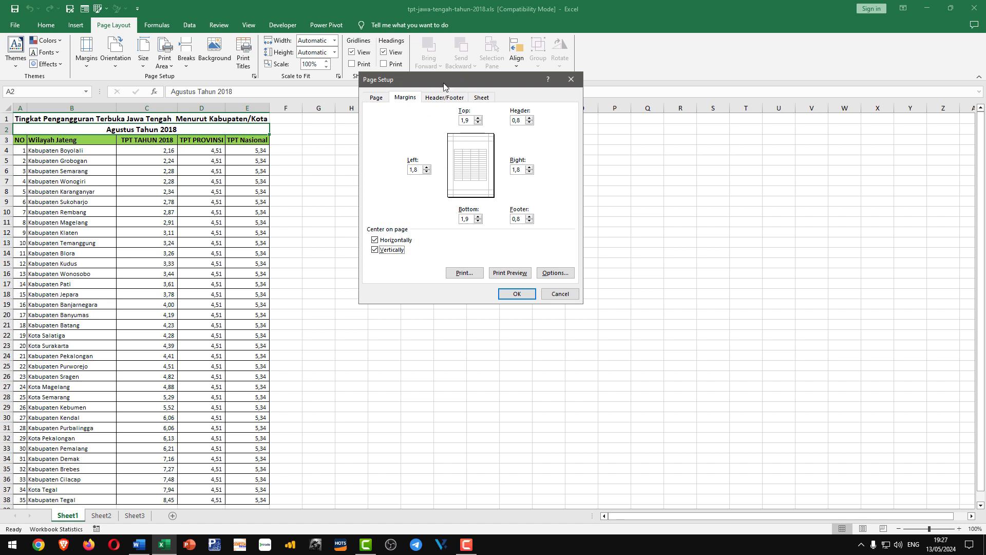
{"action": "left_click", "coordinate": [561, 294]}
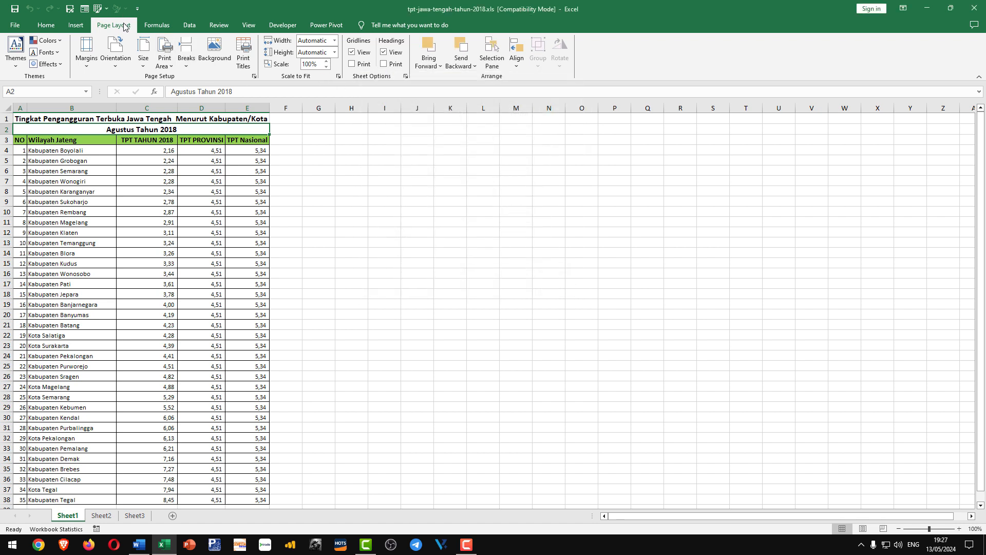
Check the table's placement in the print preview, look at the page setup there, and return to the worksheet.
{"action": "left_click", "coordinate": [16, 26]}
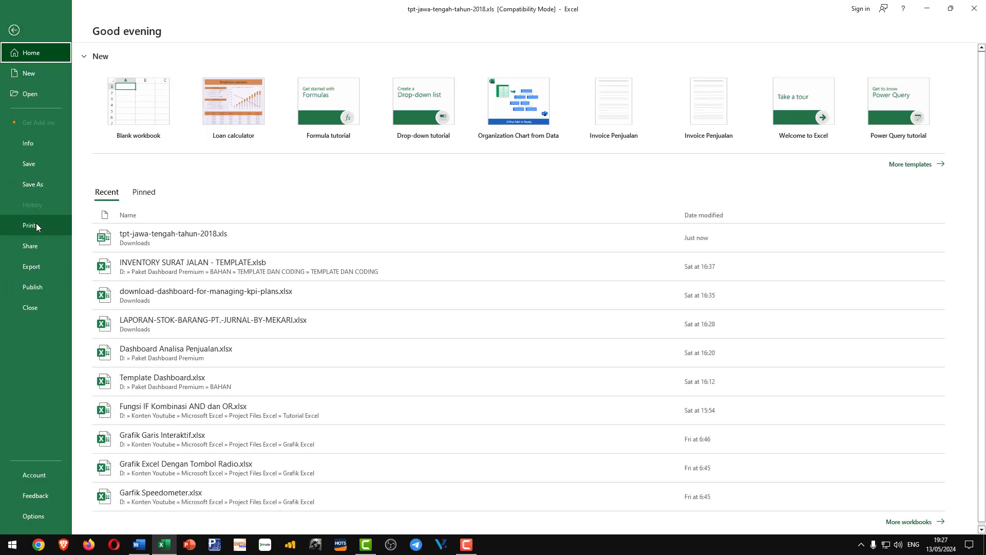
{"action": "left_click", "coordinate": [45, 233]}
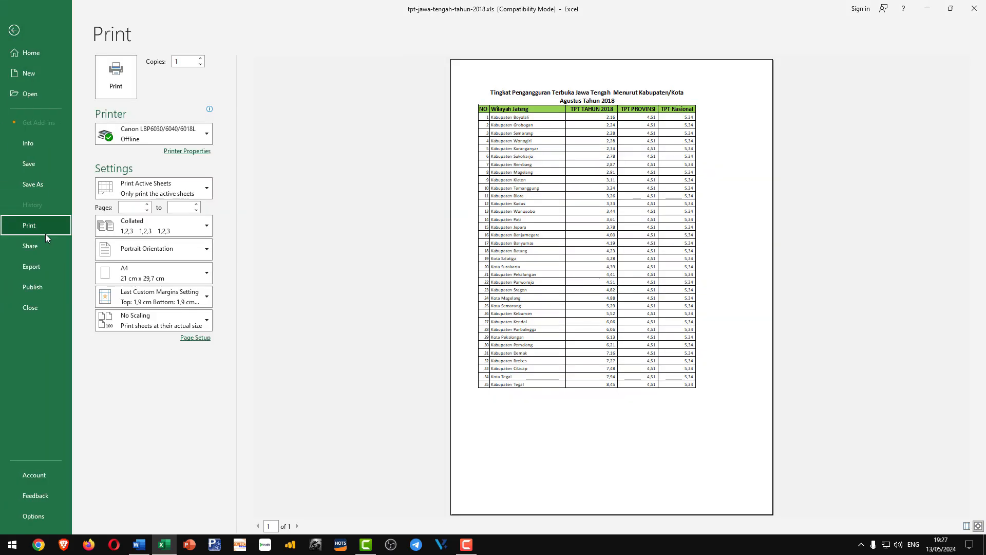
{"action": "left_click", "coordinate": [199, 338]}
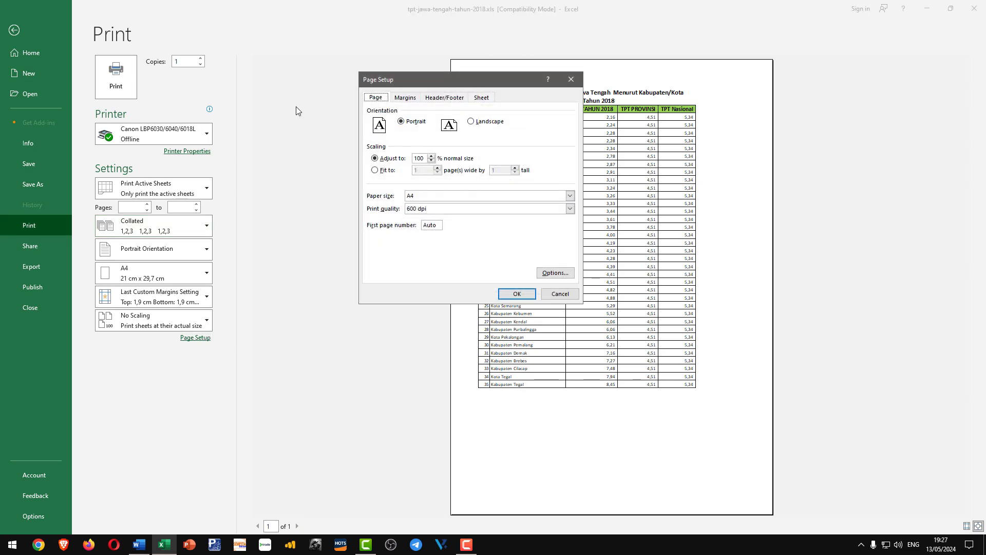
{"action": "left_click", "coordinate": [559, 294]}
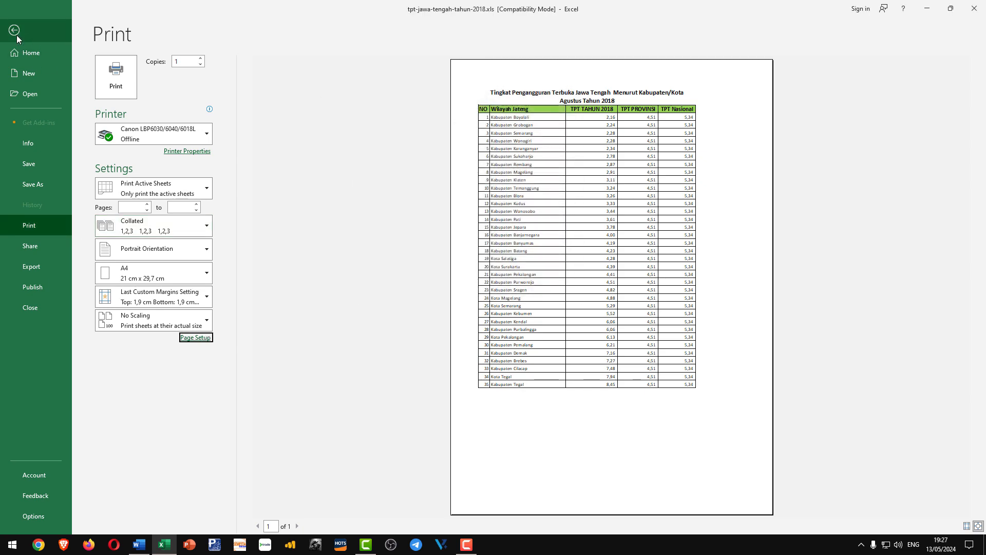
{"action": "left_click", "coordinate": [16, 34]}
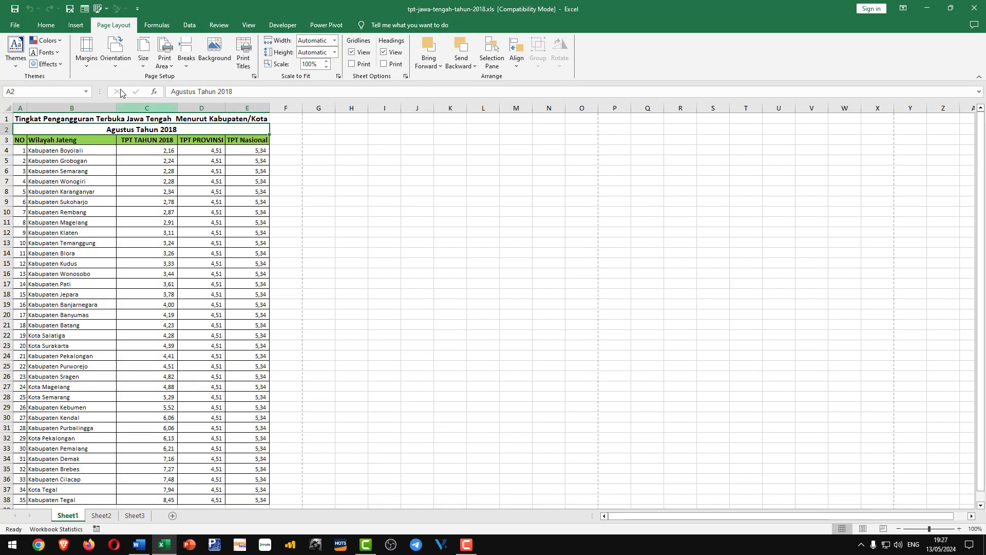
Center the table on the page both horizontally and vertically through the custom margins, and show the print preview.
{"action": "left_click", "coordinate": [86, 59]}
{"action": "left_click", "coordinate": [117, 244]}
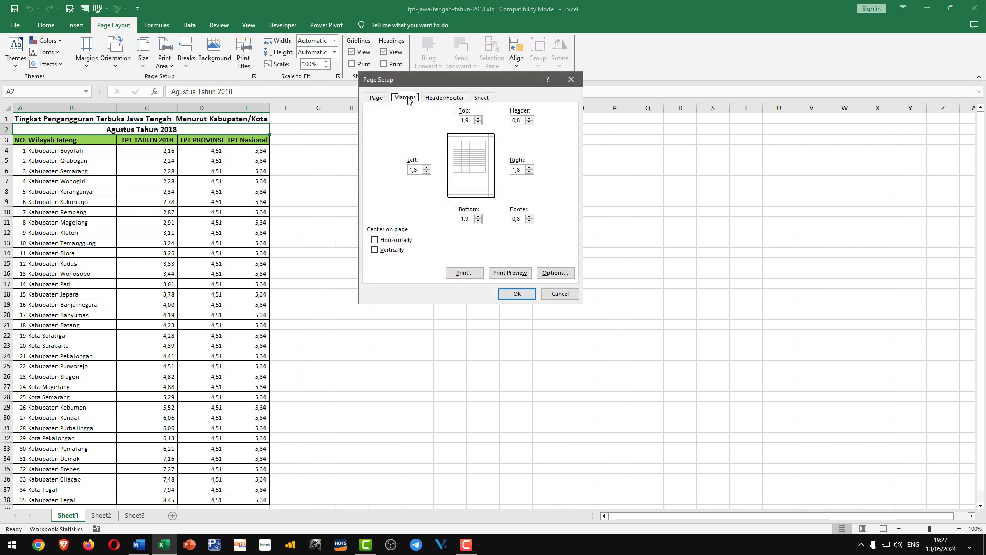
{"action": "left_click", "coordinate": [375, 240]}
{"action": "left_click", "coordinate": [375, 250]}
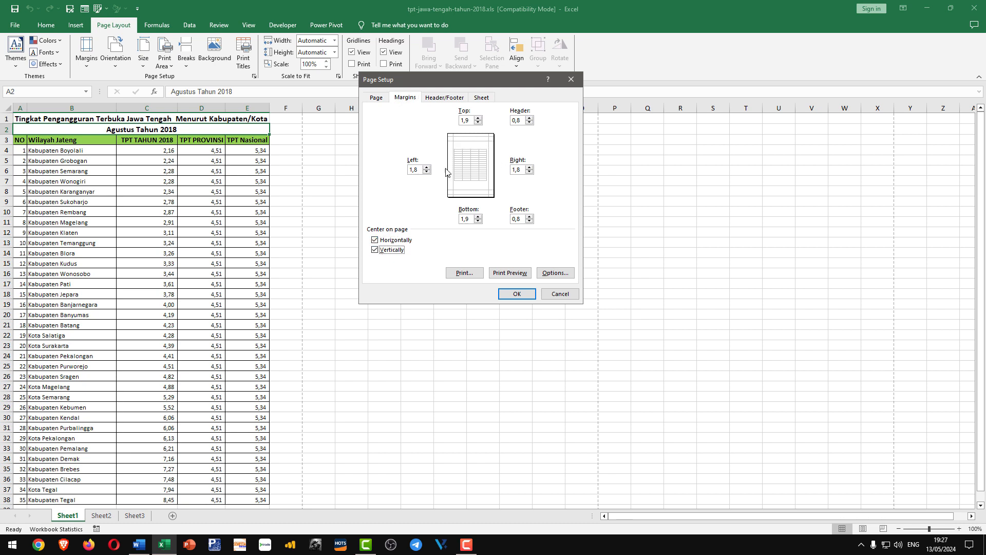
{"action": "left_click", "coordinate": [509, 272]}
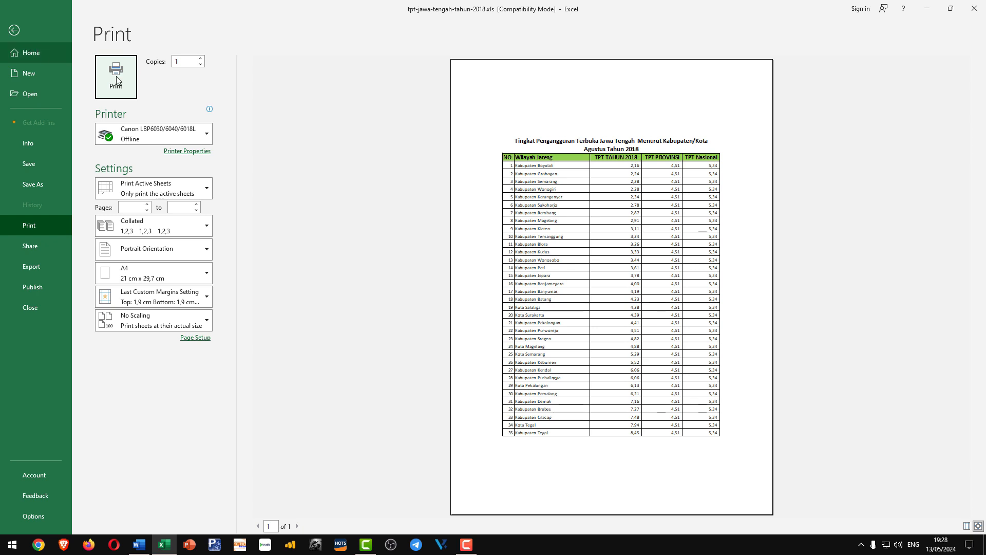
Turn off vertical centering in the page setup, keeping the table centered horizontally only.
{"action": "left_click", "coordinate": [195, 337]}
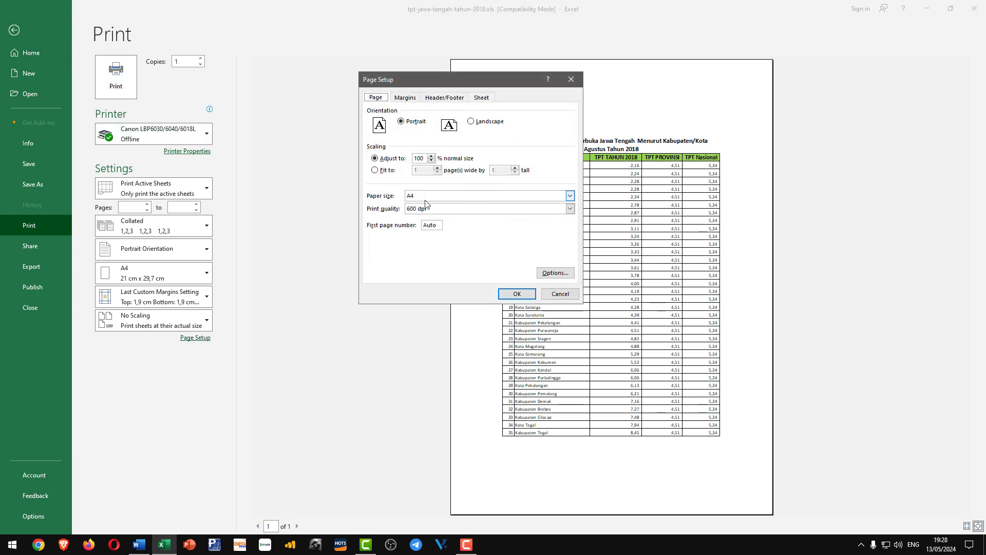
{"action": "left_click", "coordinate": [406, 98]}
{"action": "left_click", "coordinate": [374, 240]}
{"action": "left_click", "coordinate": [375, 249]}
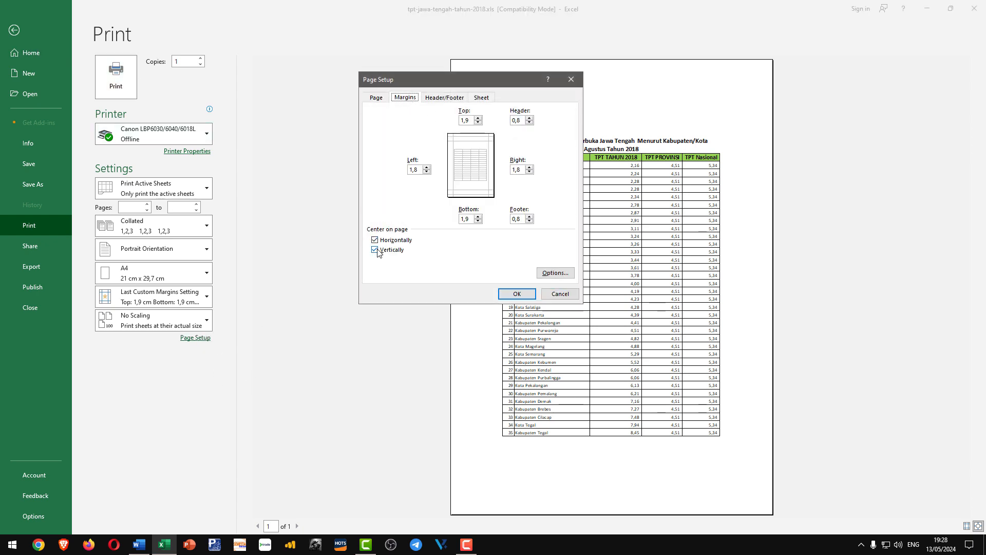
{"action": "left_click", "coordinate": [375, 250]}
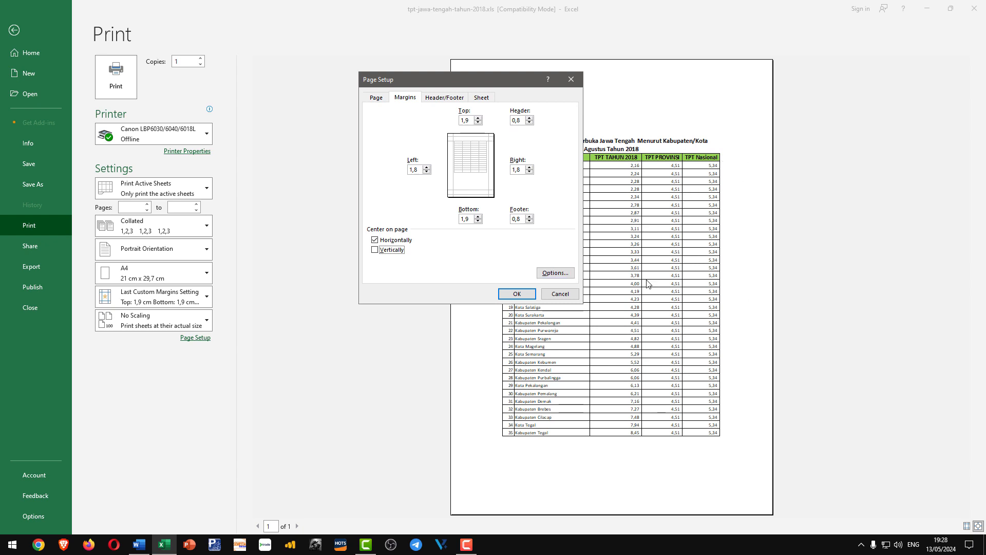
{"action": "left_click", "coordinate": [516, 295]}
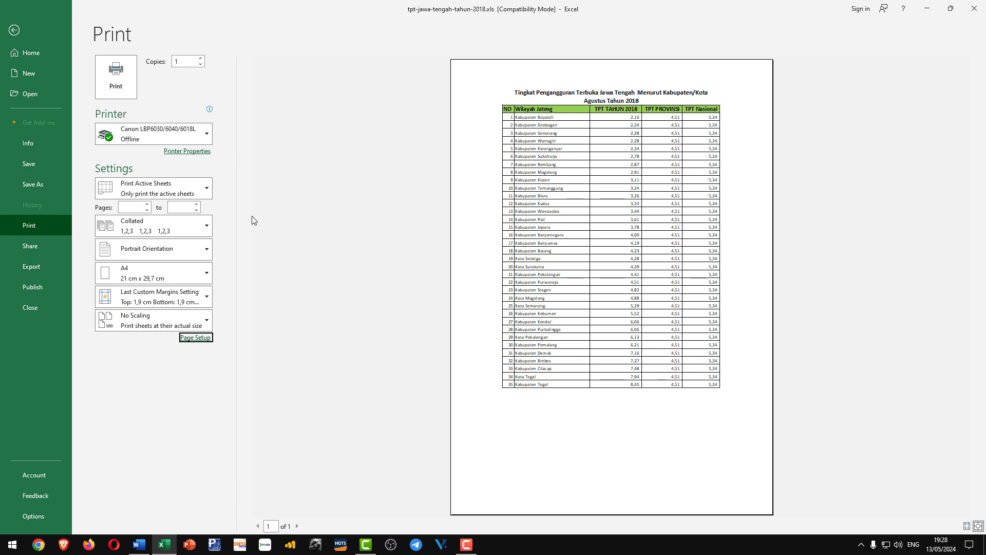
Switch the page setup to vertical centering only by turning off horizontal centering and turning on vertical centering.
{"action": "left_click", "coordinate": [195, 337]}
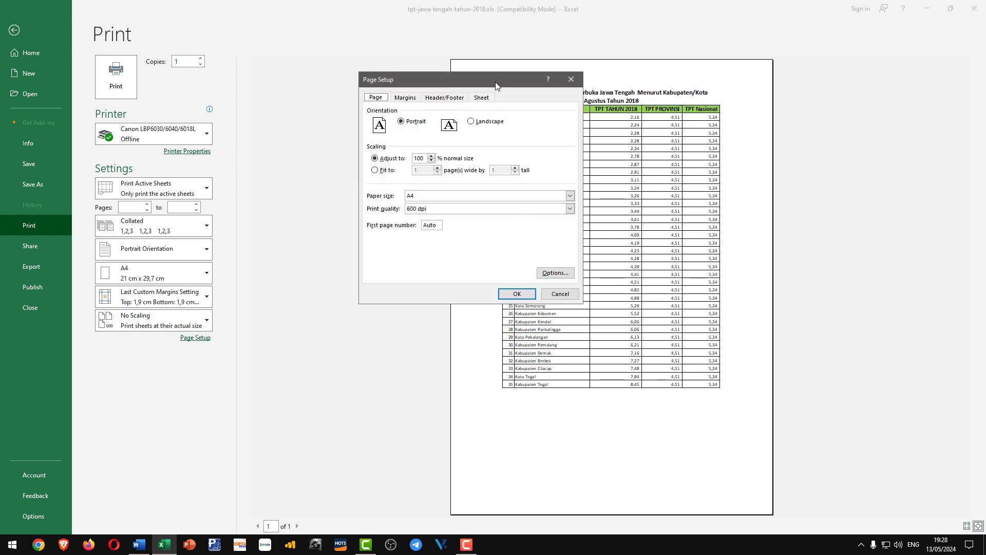
{"action": "left_click", "coordinate": [406, 98]}
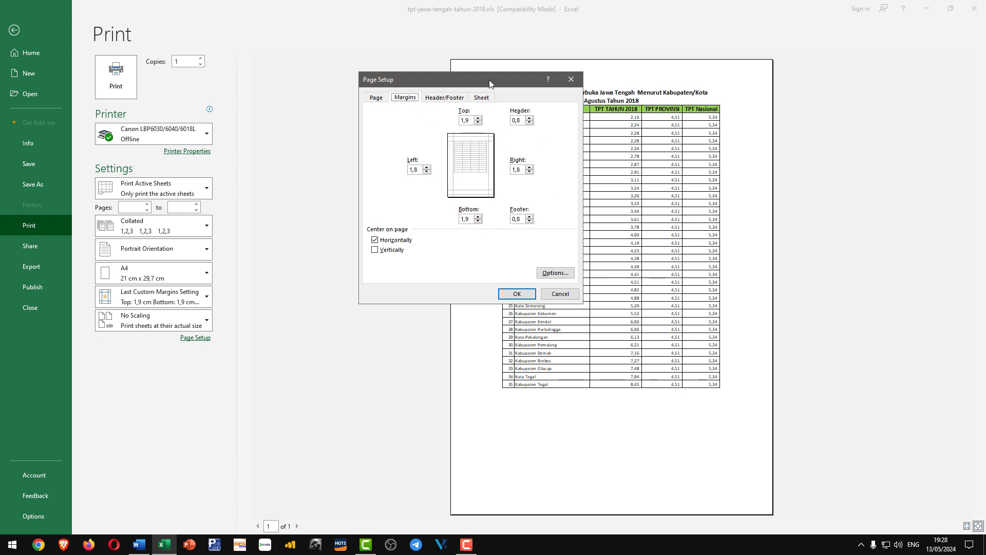
{"action": "left_click_drag", "start_coordinate": [489, 80], "coordinate": [334, 54]}
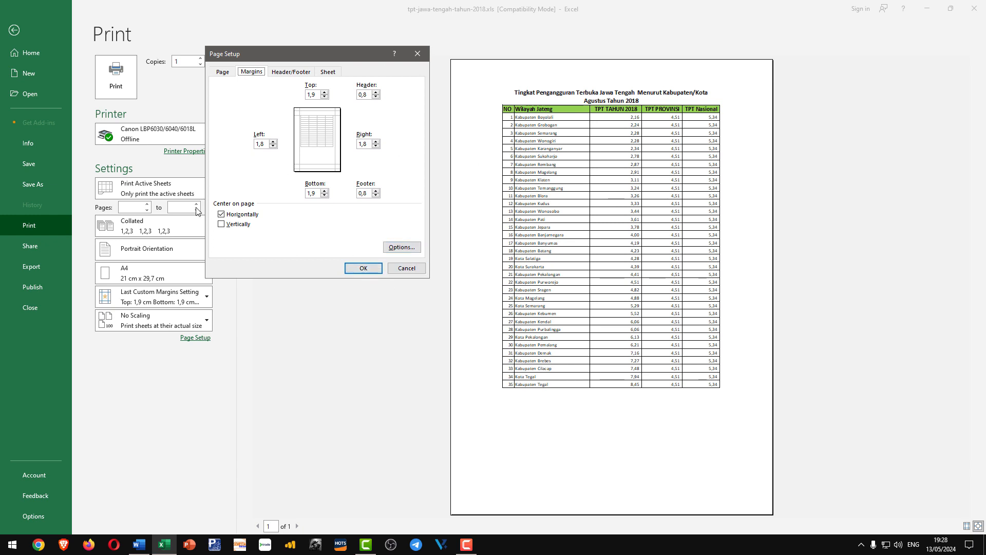
{"action": "left_click", "coordinate": [221, 214]}
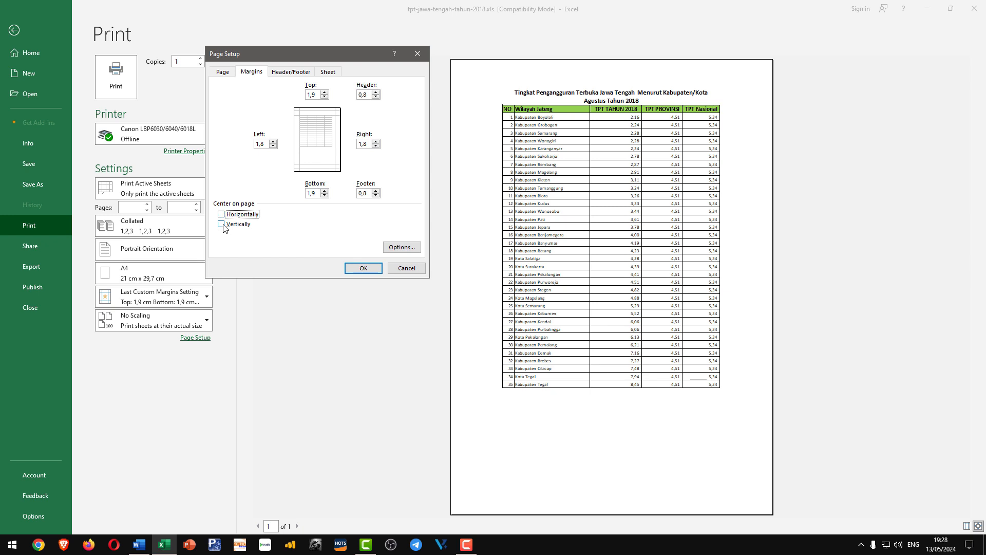
{"action": "left_click", "coordinate": [221, 224]}
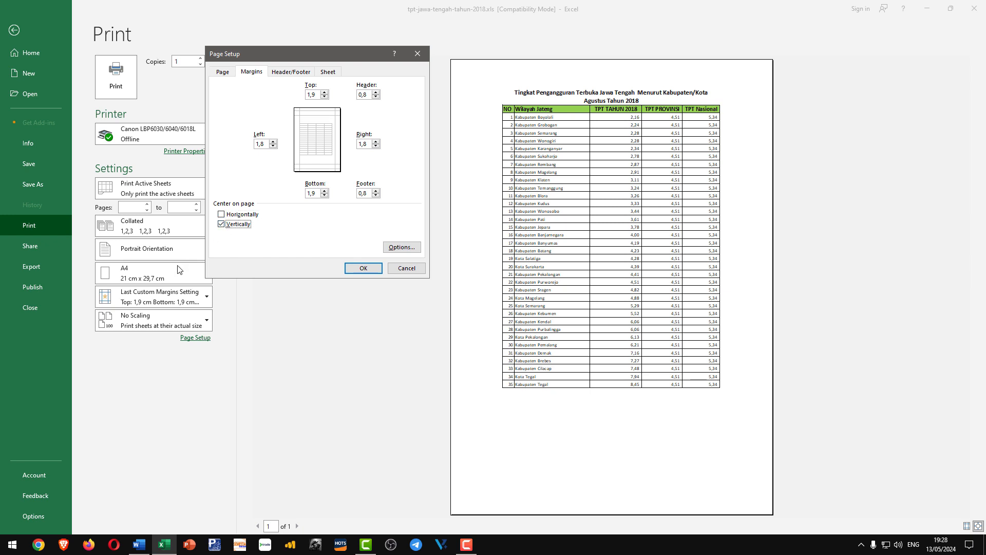
{"action": "left_click", "coordinate": [359, 268]}
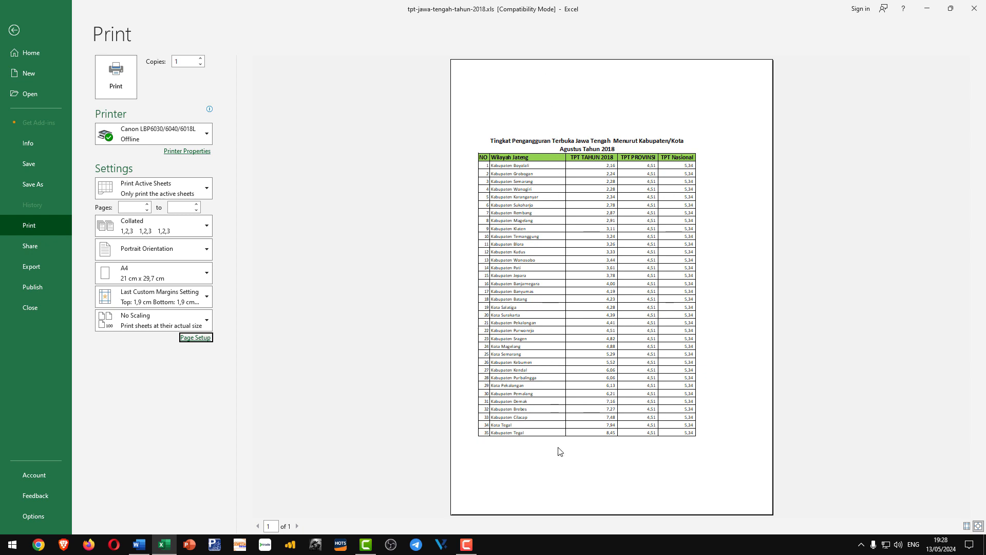
Turn horizontal centering back on in the page setup, alongside vertical centering.
{"action": "left_click", "coordinate": [197, 337]}
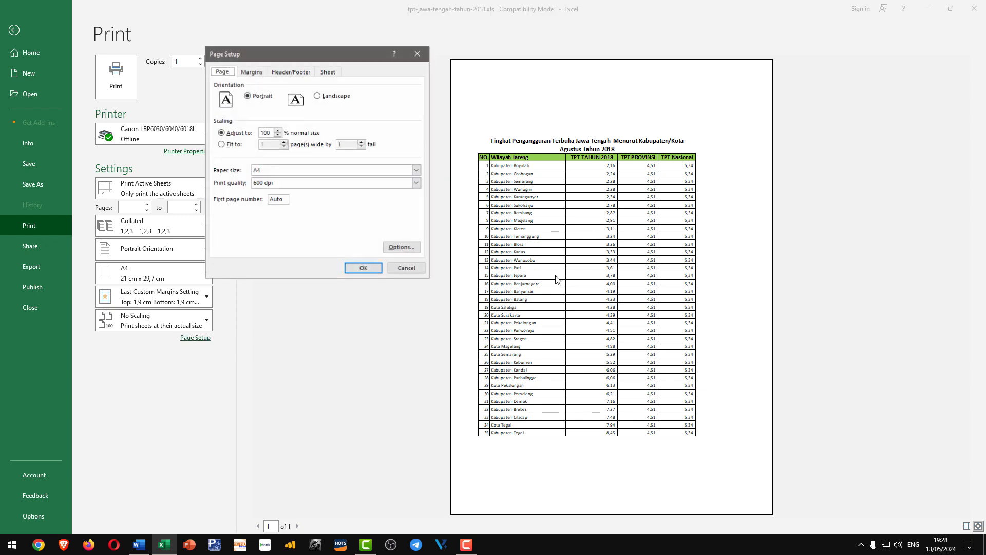
{"action": "left_click", "coordinate": [253, 72]}
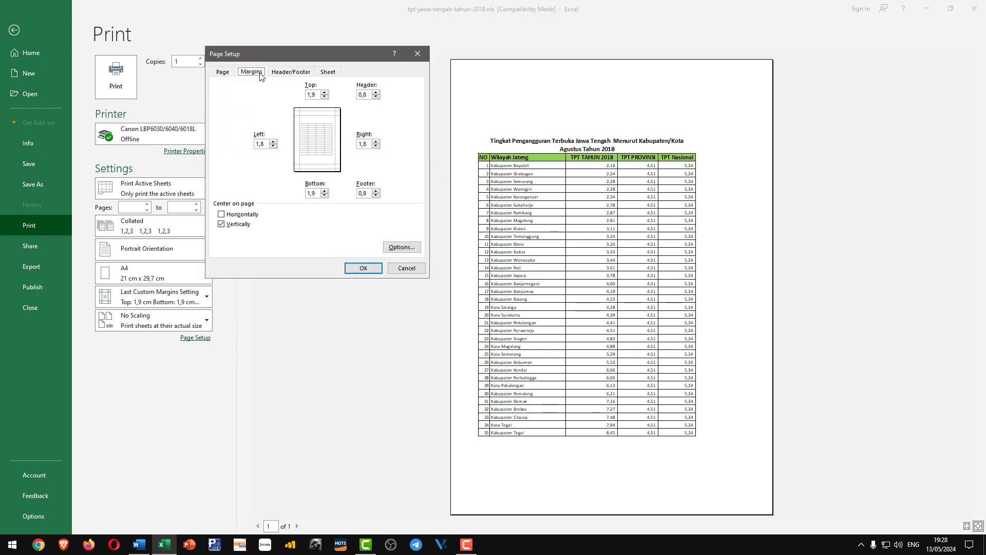
{"action": "left_click", "coordinate": [222, 215]}
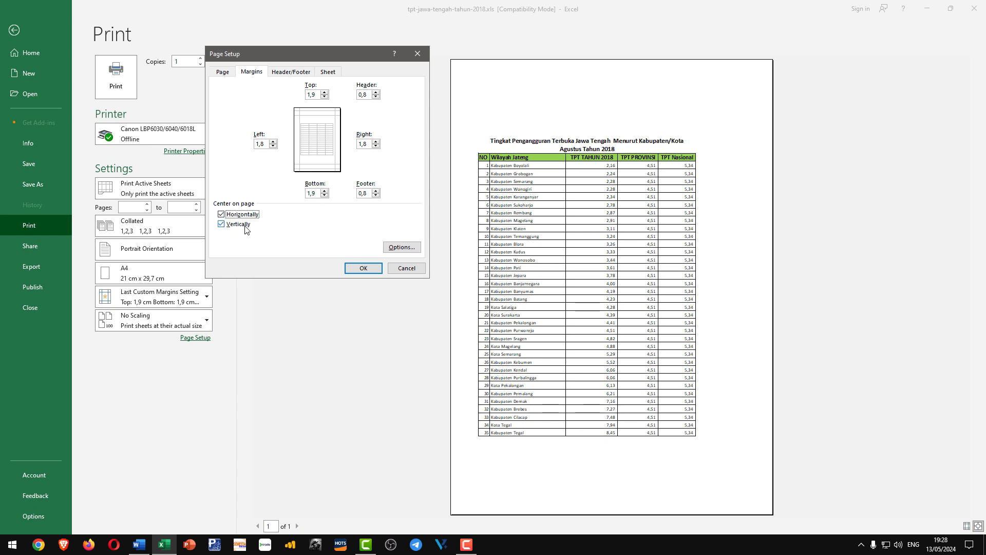
{"action": "left_click", "coordinate": [363, 267]}
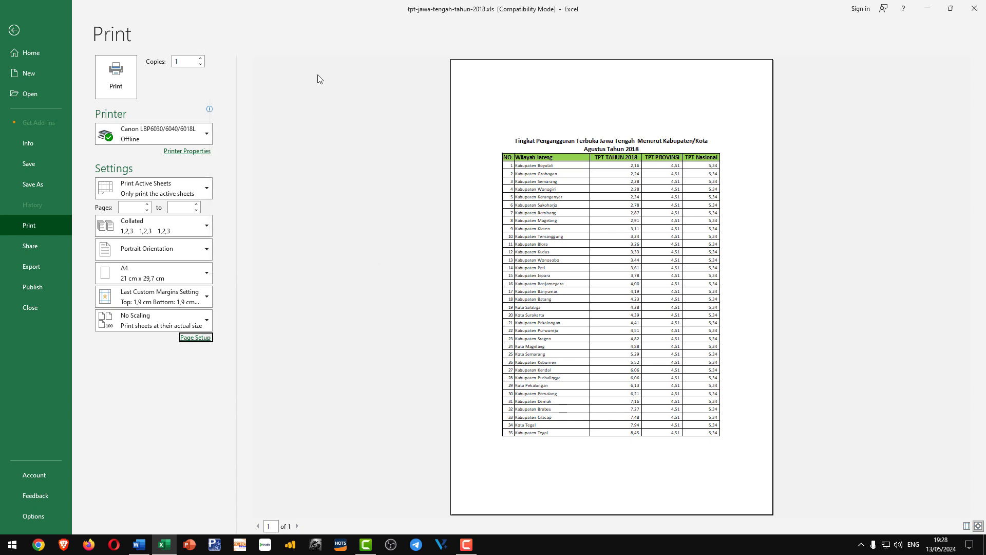
Print pages 1 to 1 of the active sheet to a PDF file with Bullzip PDF Printer.
{"action": "left_click", "coordinate": [201, 137]}
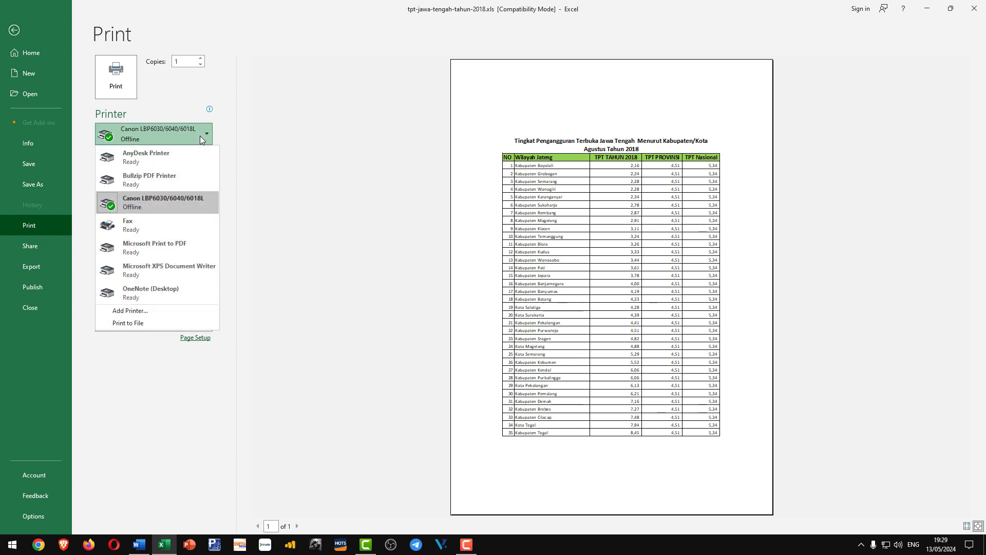
{"action": "left_click", "coordinate": [152, 181]}
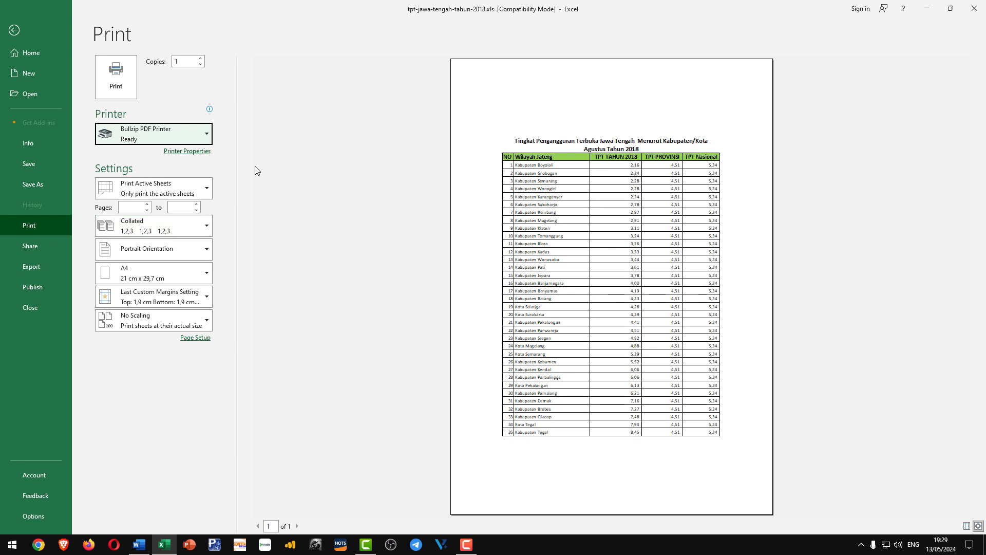
{"action": "left_click", "coordinate": [148, 204]}
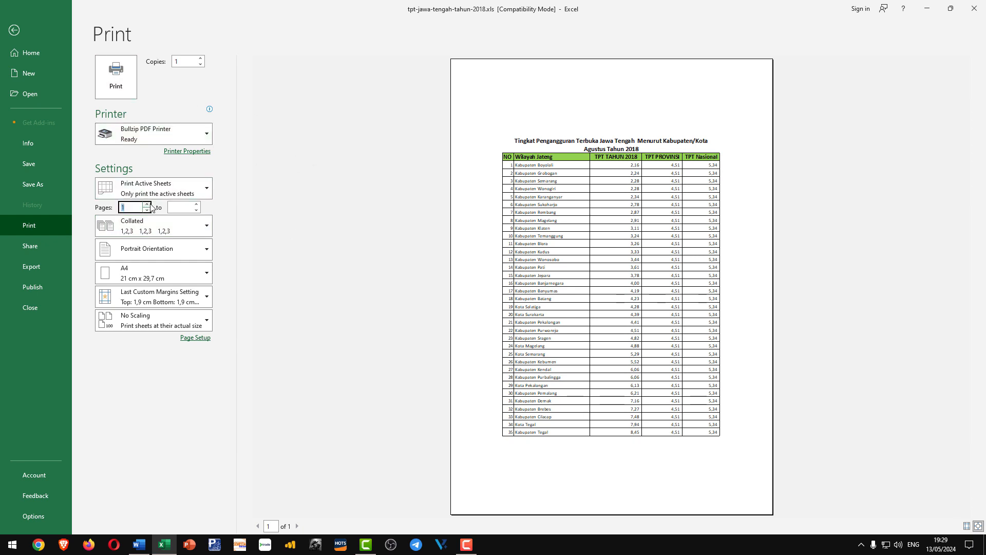
{"action": "left_click", "coordinate": [196, 205]}
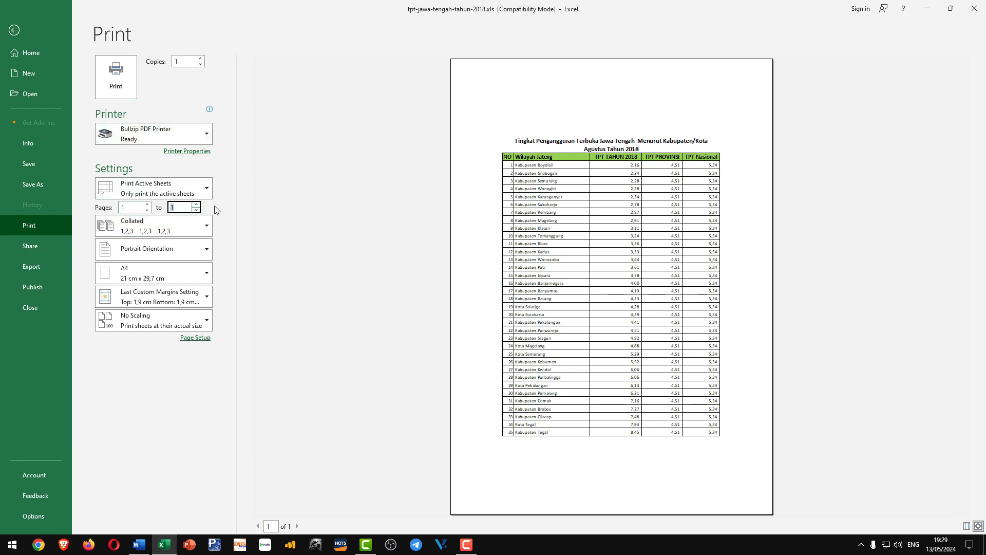
{"action": "left_click", "coordinate": [122, 96]}
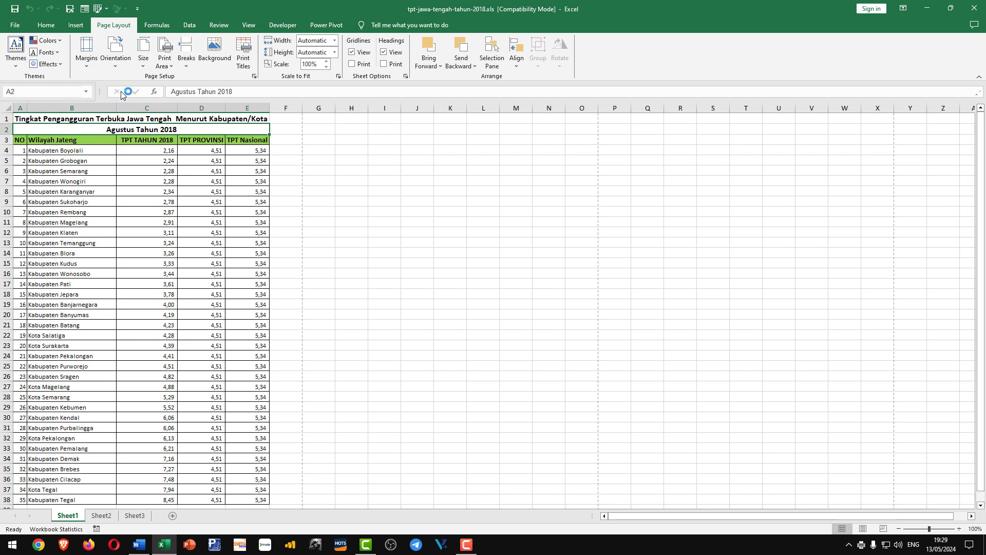
{"action": "left_click", "coordinate": [478, 400]}
Examine the table's centering on the printed PDF page in Foxit Reader, and close the reader.
{"action": "scroll", "coordinate": [470, 235], "scroll_direction": "down", "scroll_amount": 5}
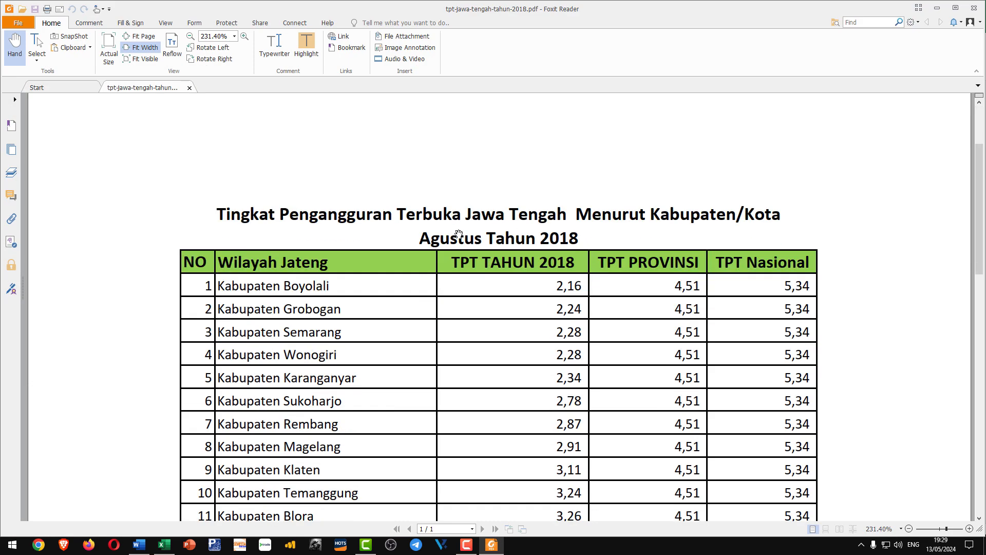
{"action": "scroll", "coordinate": [460, 230], "scroll_direction": "down", "scroll_amount": 2}
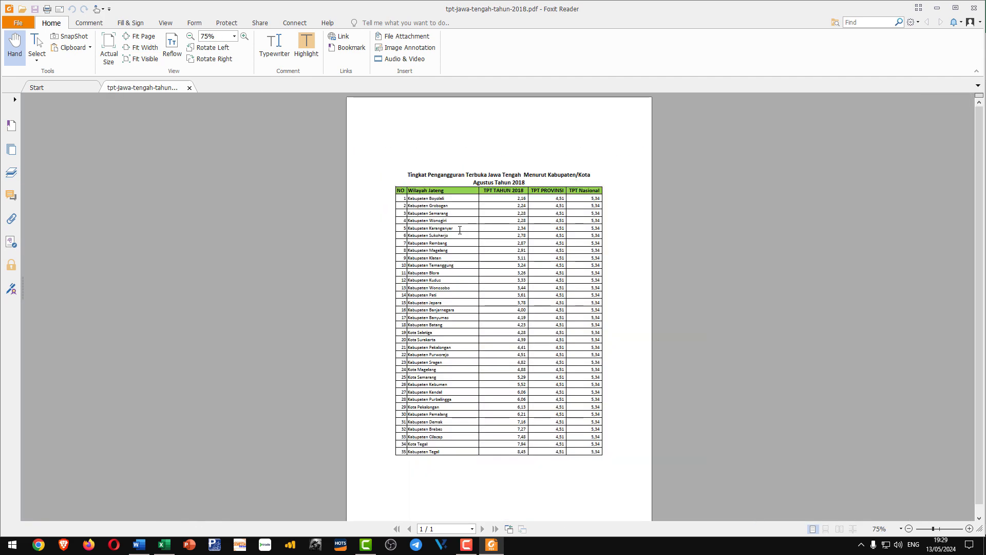
{"action": "scroll", "coordinate": [483, 215], "scroll_direction": "down", "scroll_amount": 1}
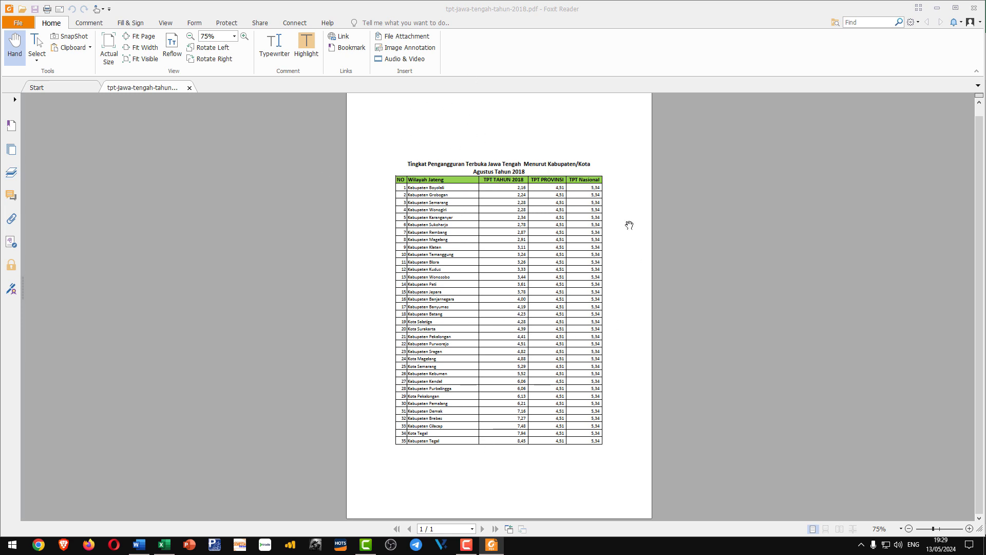
{"action": "left_click", "coordinate": [975, 9]}
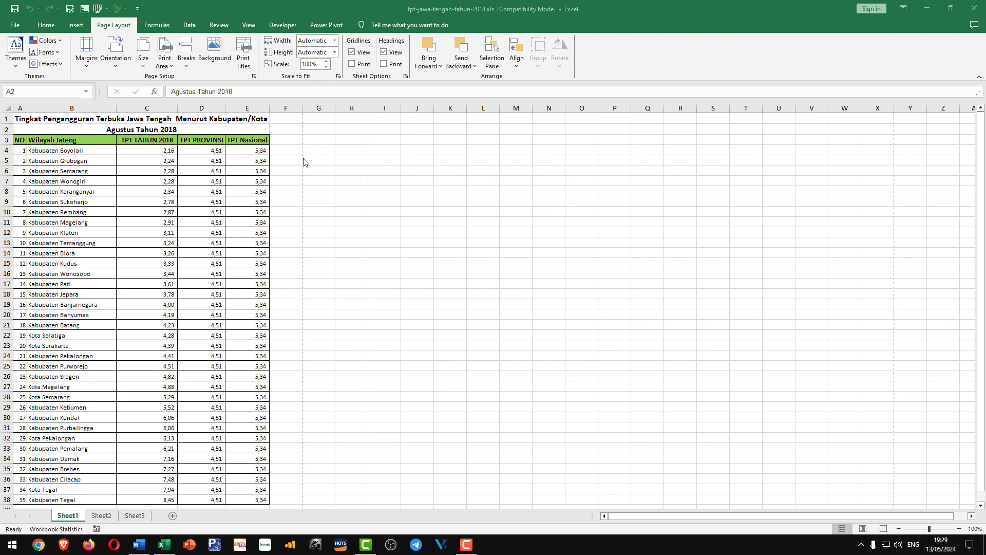